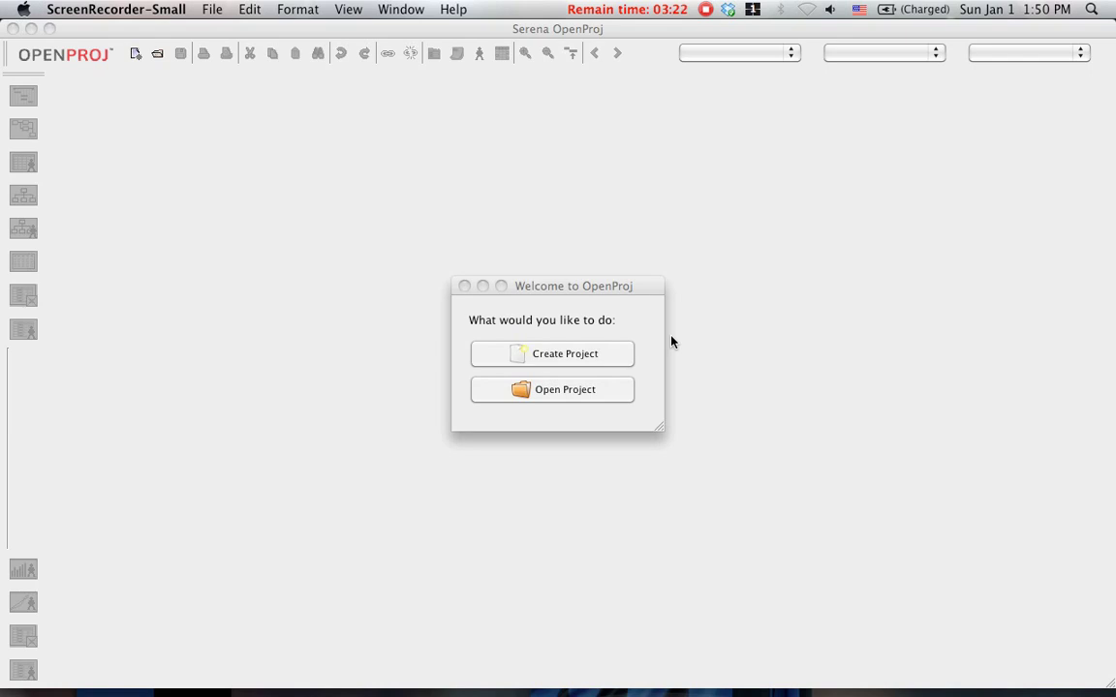
Create a new project named TestProj, filling in the manager's name and keeping the default start date.
left_click(585, 332)
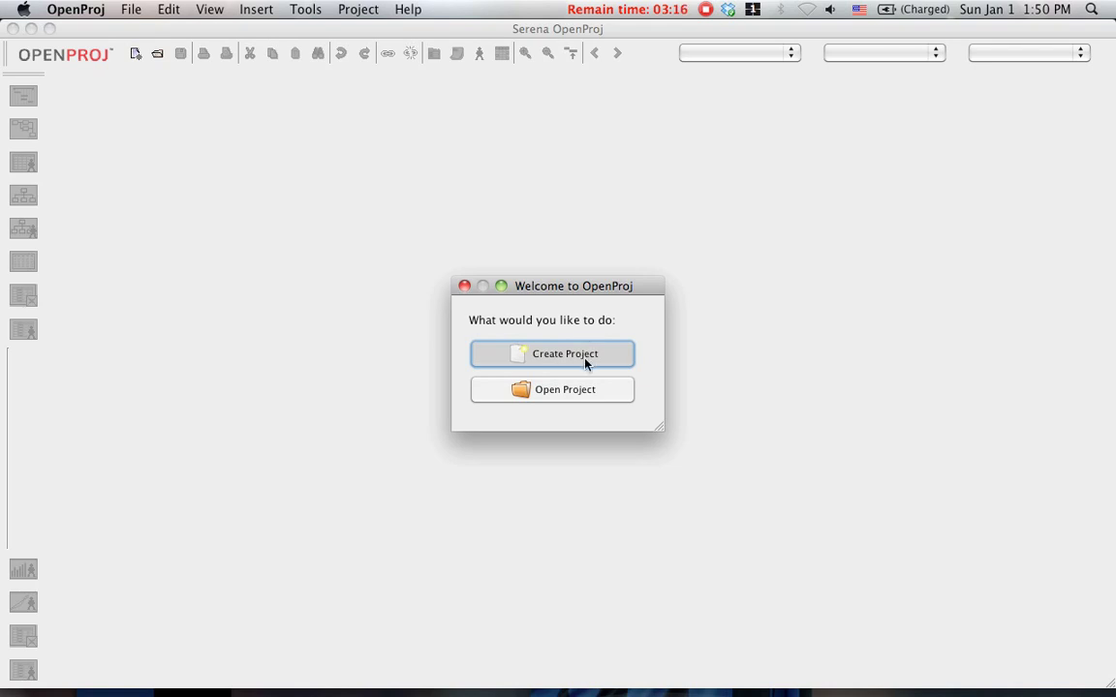
left_click(579, 358)
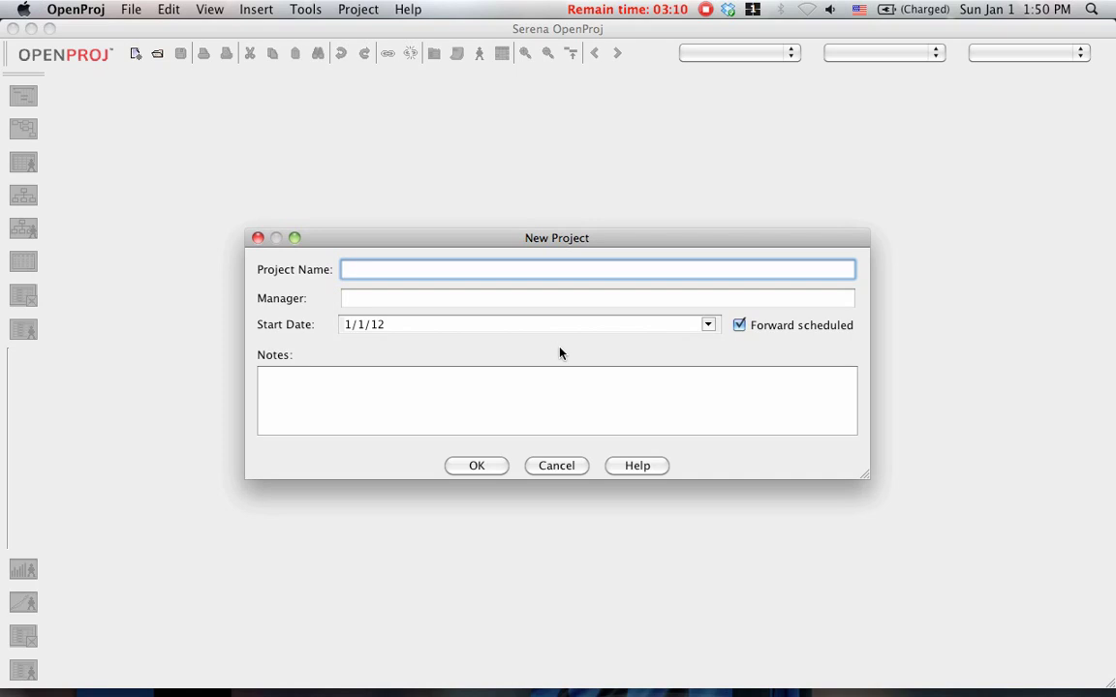
type("Ts")
key("BackSpace")
type("estProj")
key("Tab")
type("Omar")
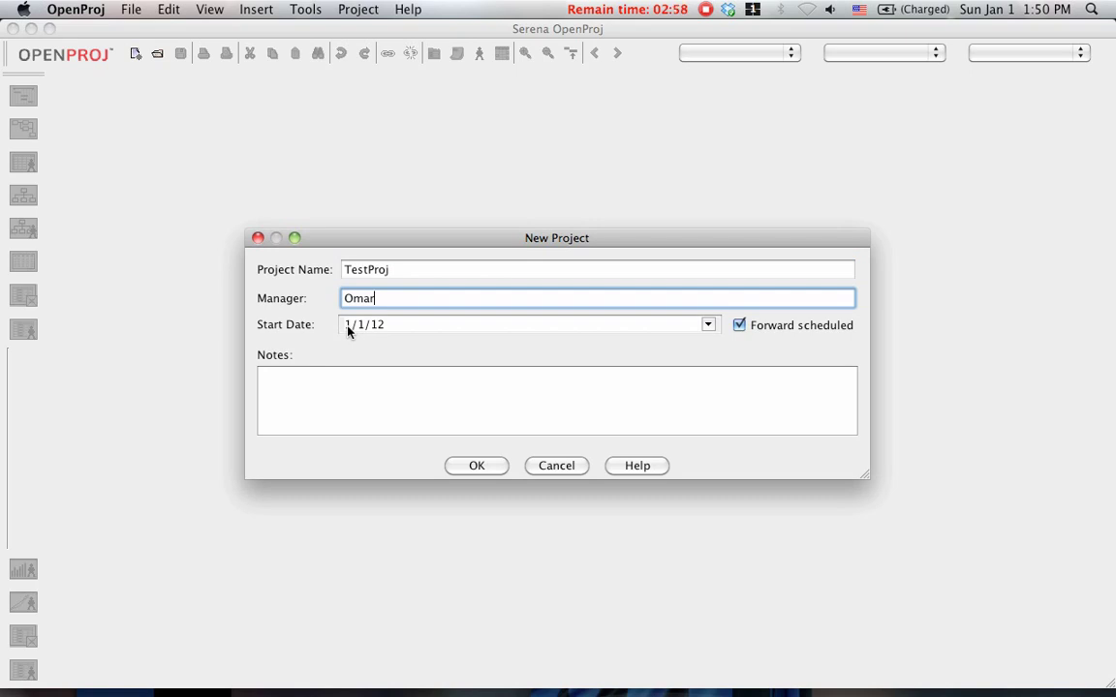
left_click(474, 467)
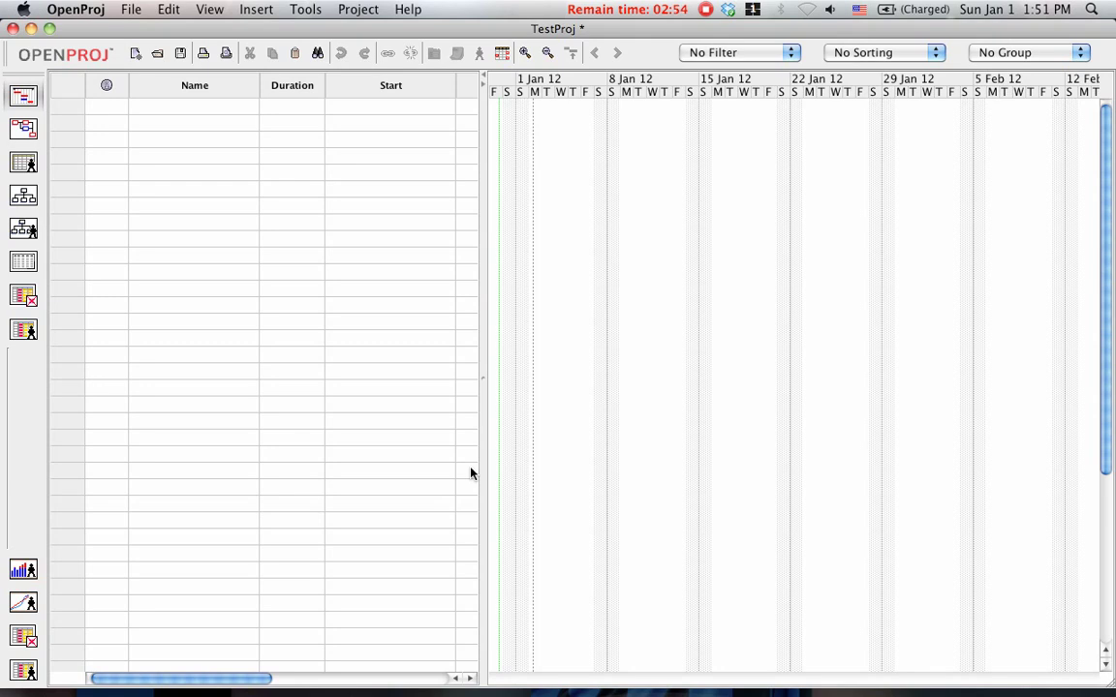
Add four tasks named A, a1, a2 and a3 in the first rows of the task table.
left_click(204, 113)
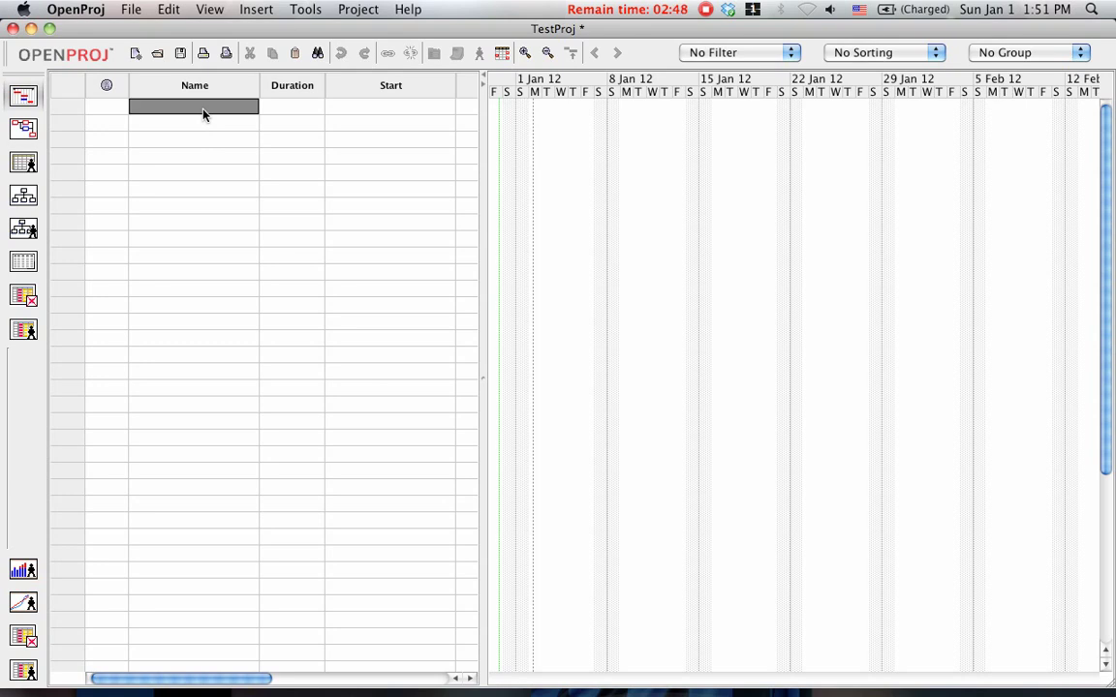
type("A")
key("Return")
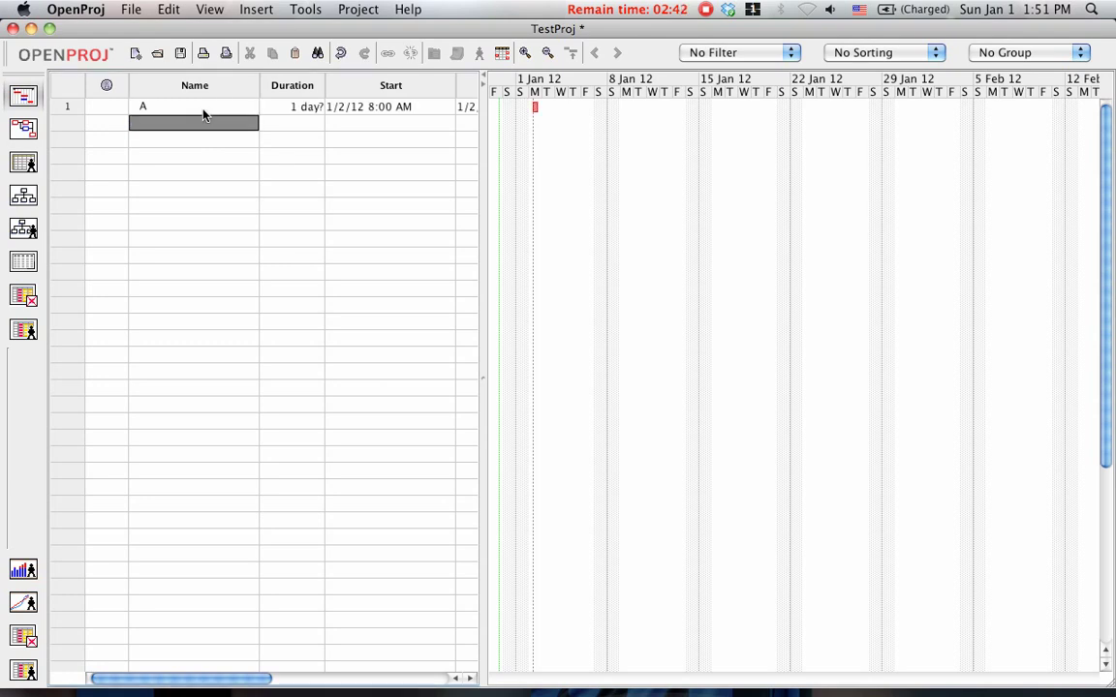
type("B")
type("1")
key("Return")
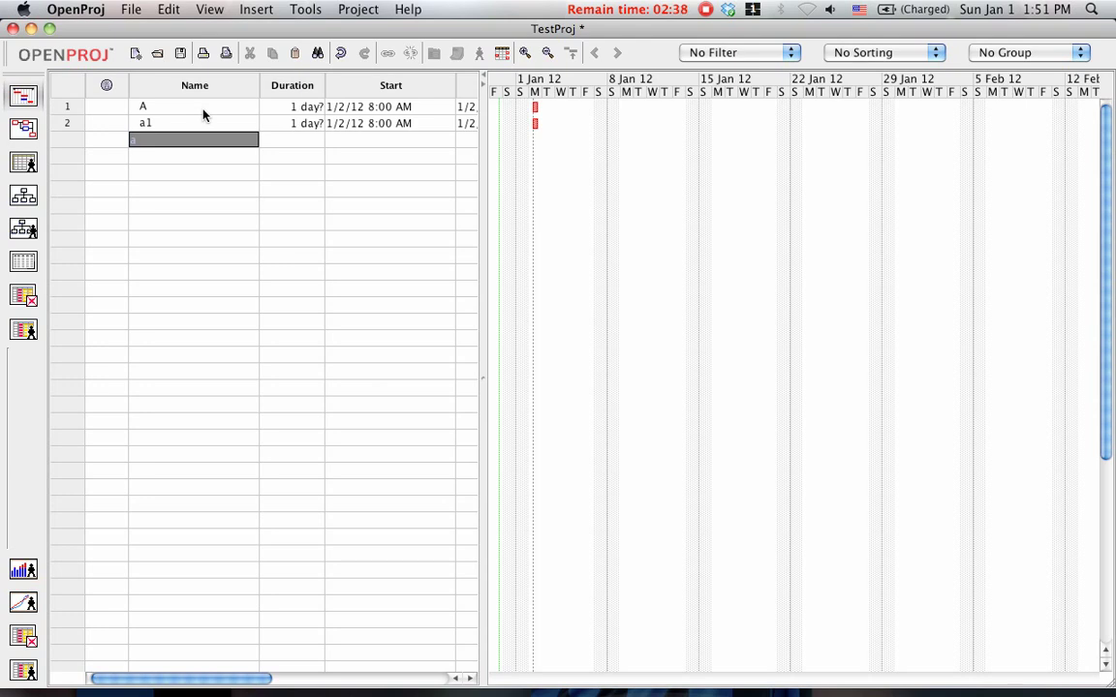
type("a2")
key("Return")
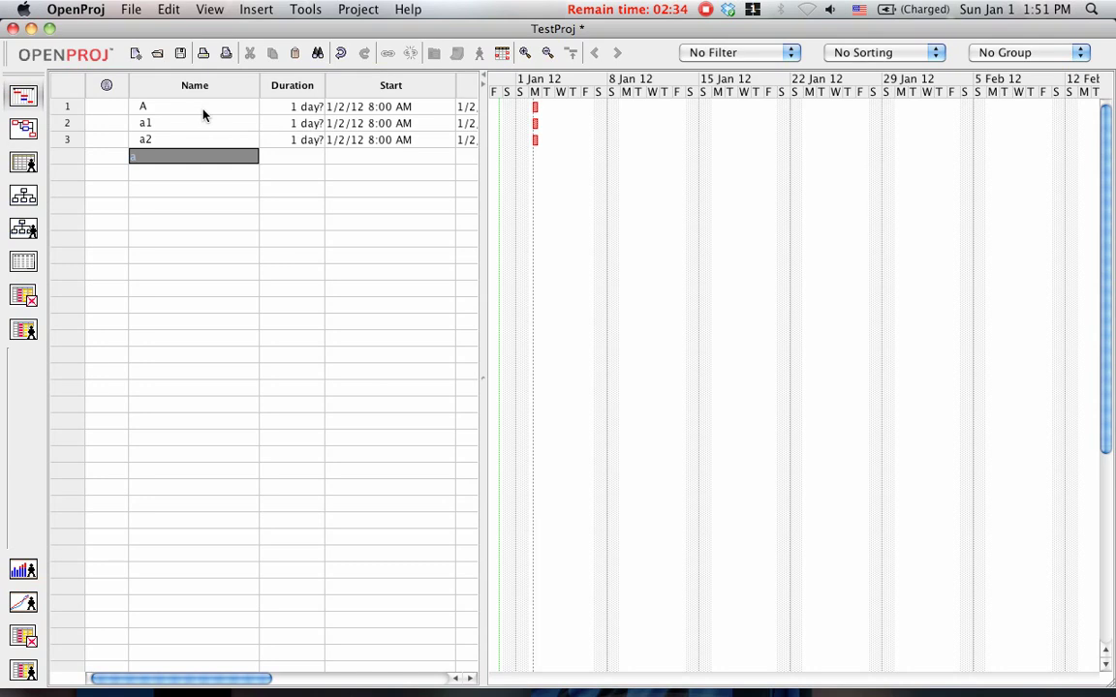
type("a3")
key("Return")
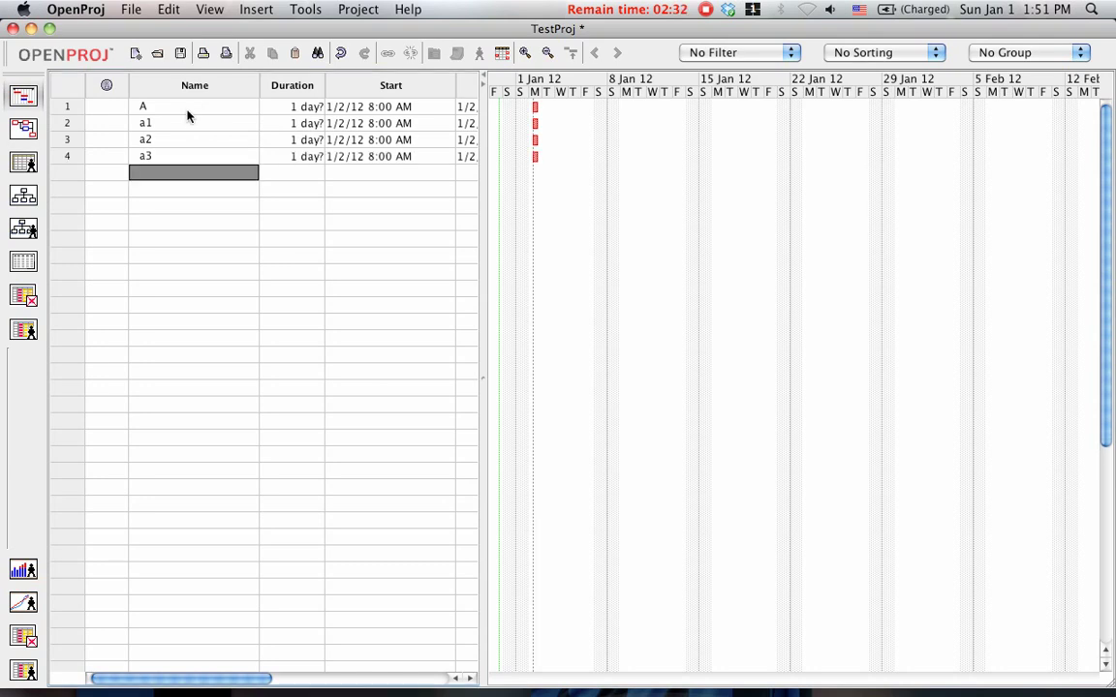
Set the duration of task A to 10 days in its task information.
left_click(109, 124)
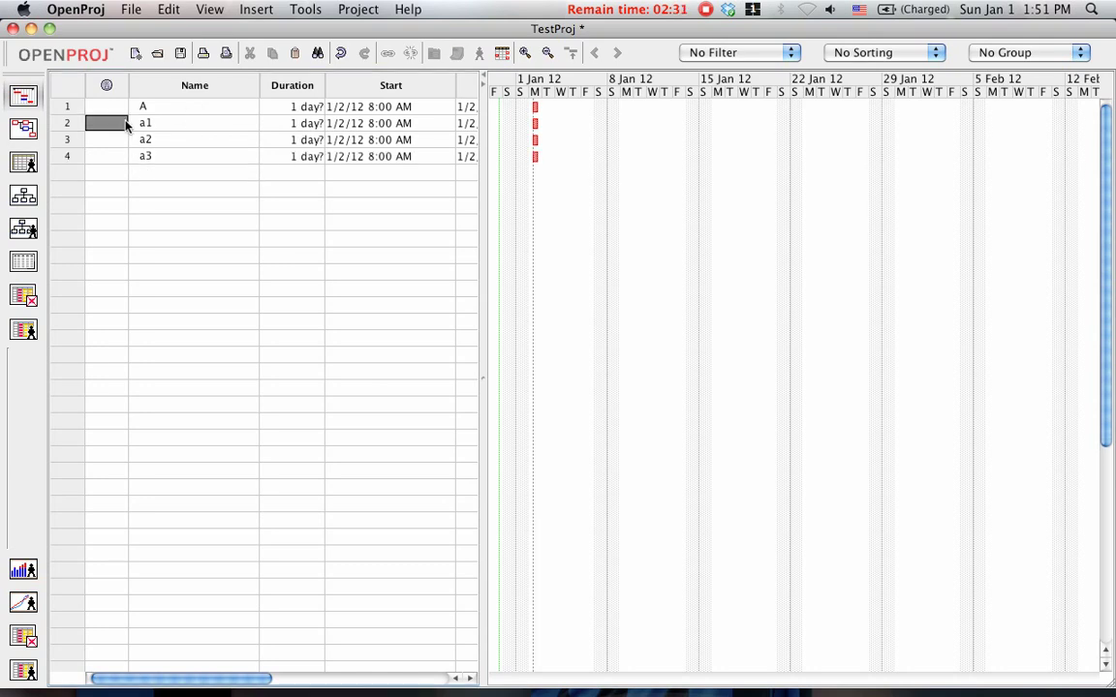
double_click(310, 112)
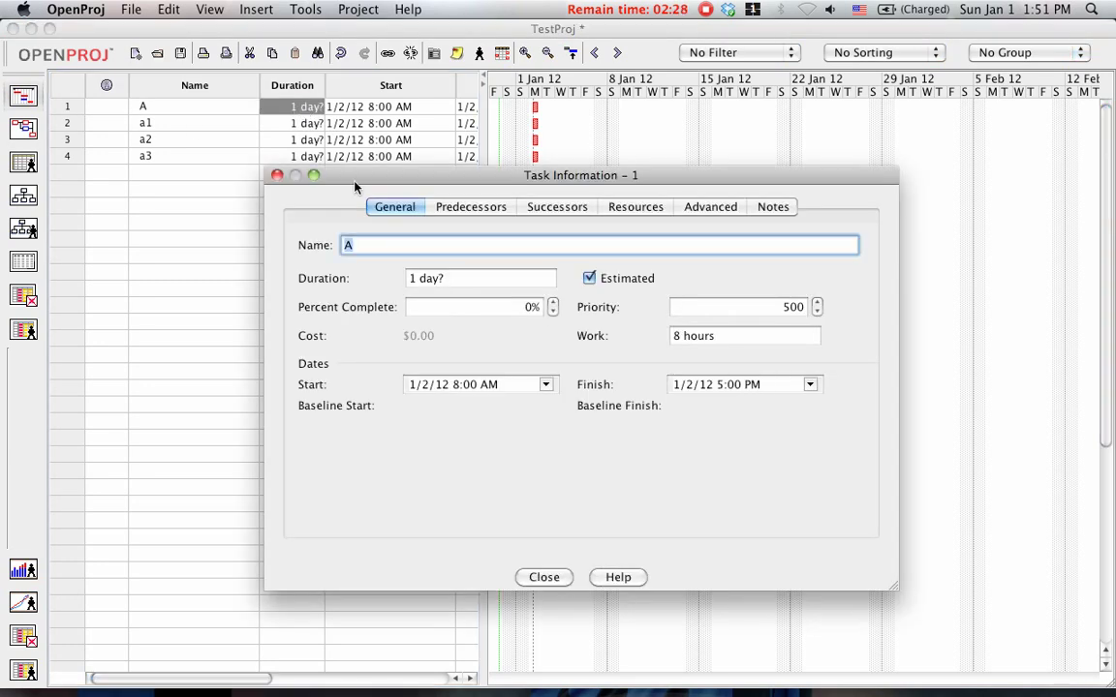
left_click(276, 175)
double_click(224, 107)
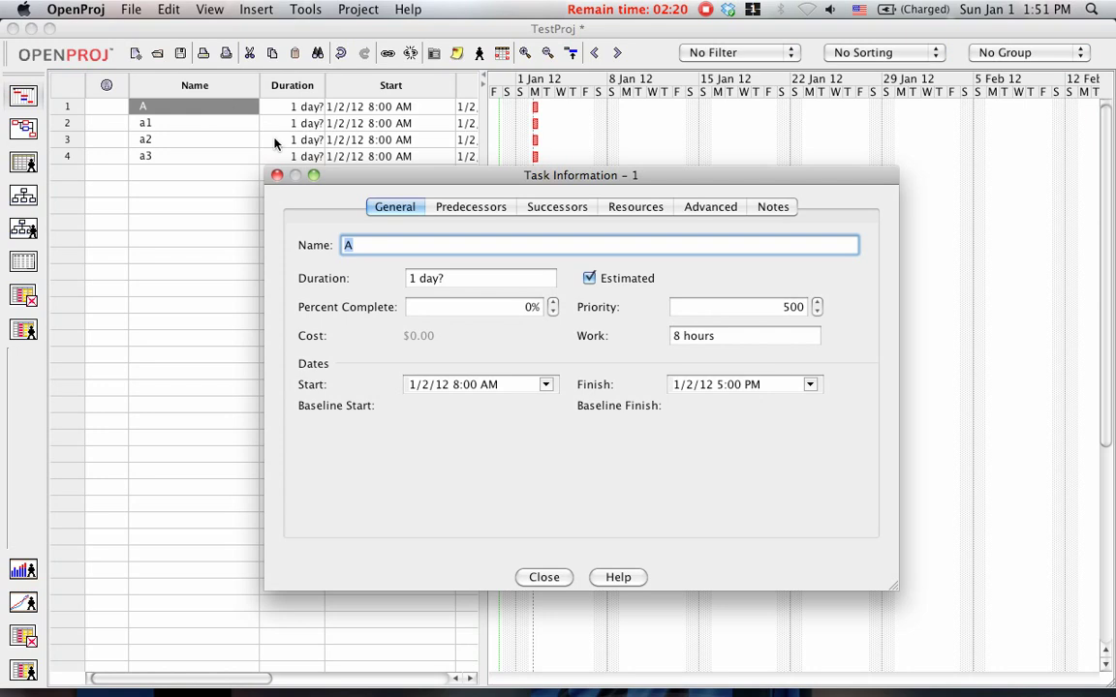
left_click(456, 282)
triple_click(457, 282)
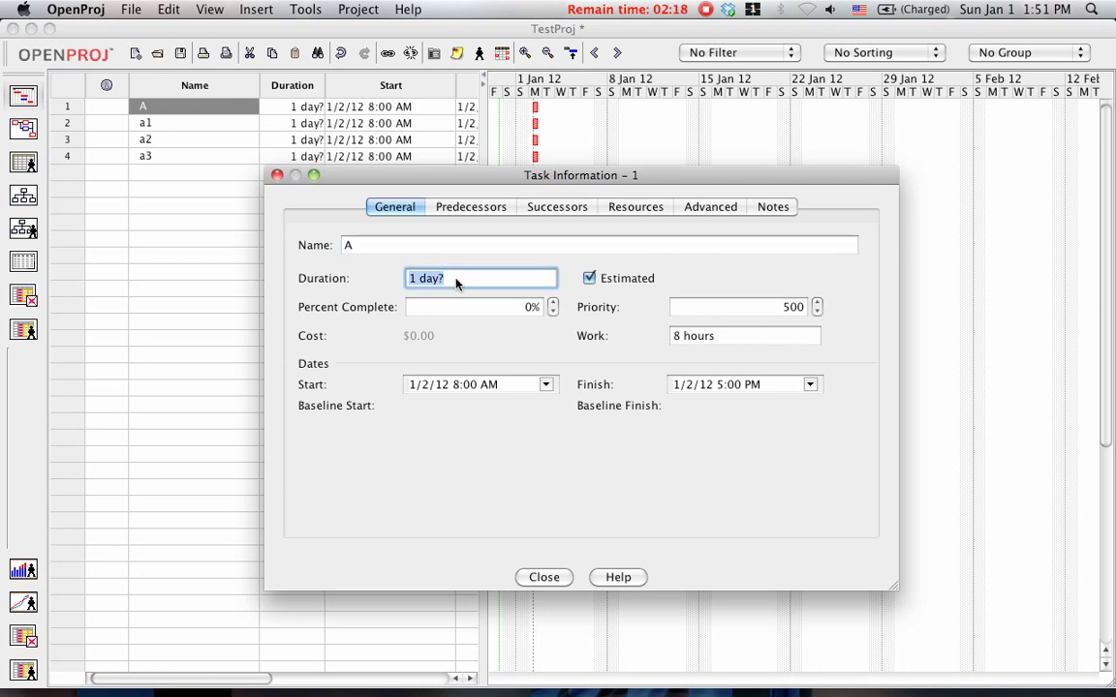
type("10")
left_click(531, 580)
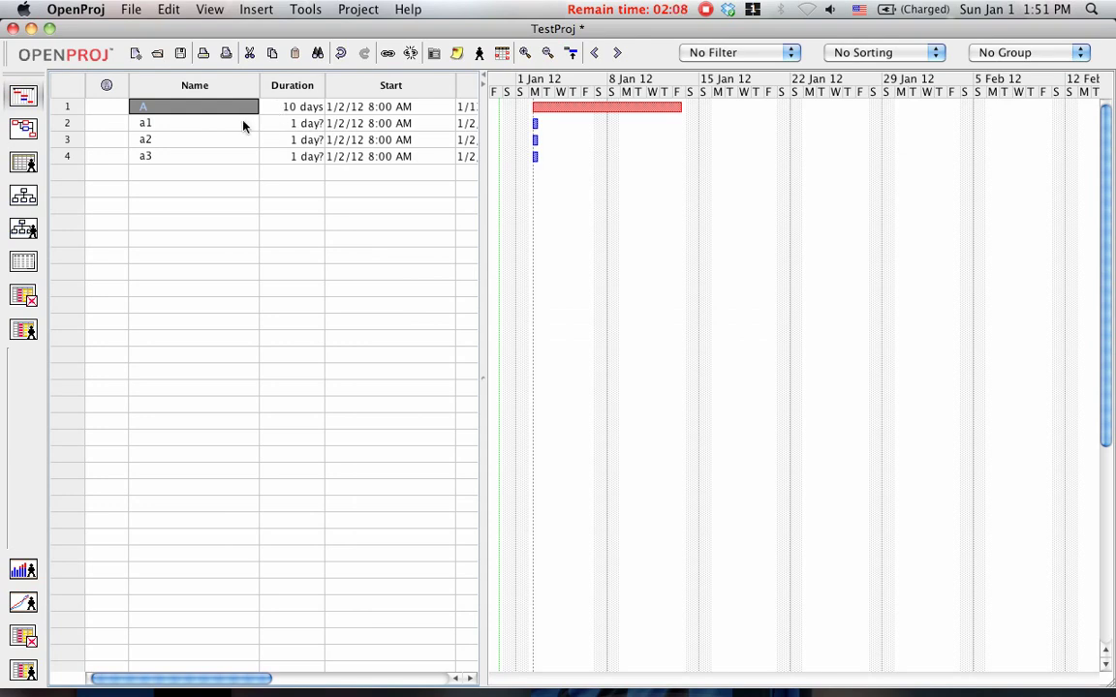
Set the duration of task a1 to 4 days in its task information.
double_click(286, 127)
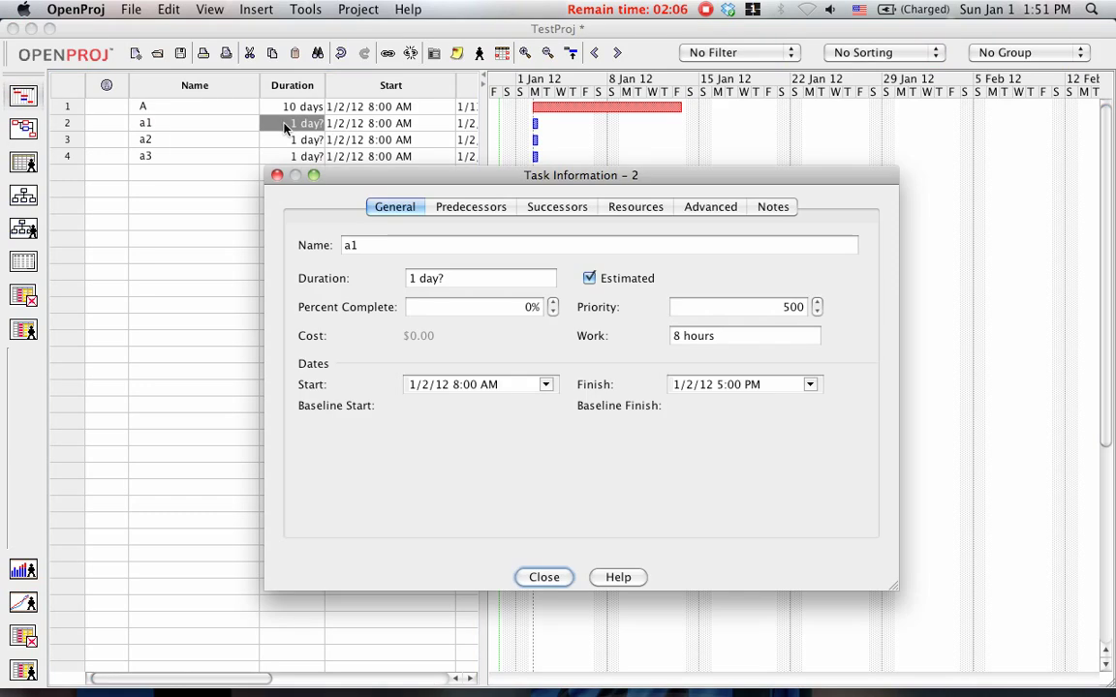
left_click(427, 281)
type("4")
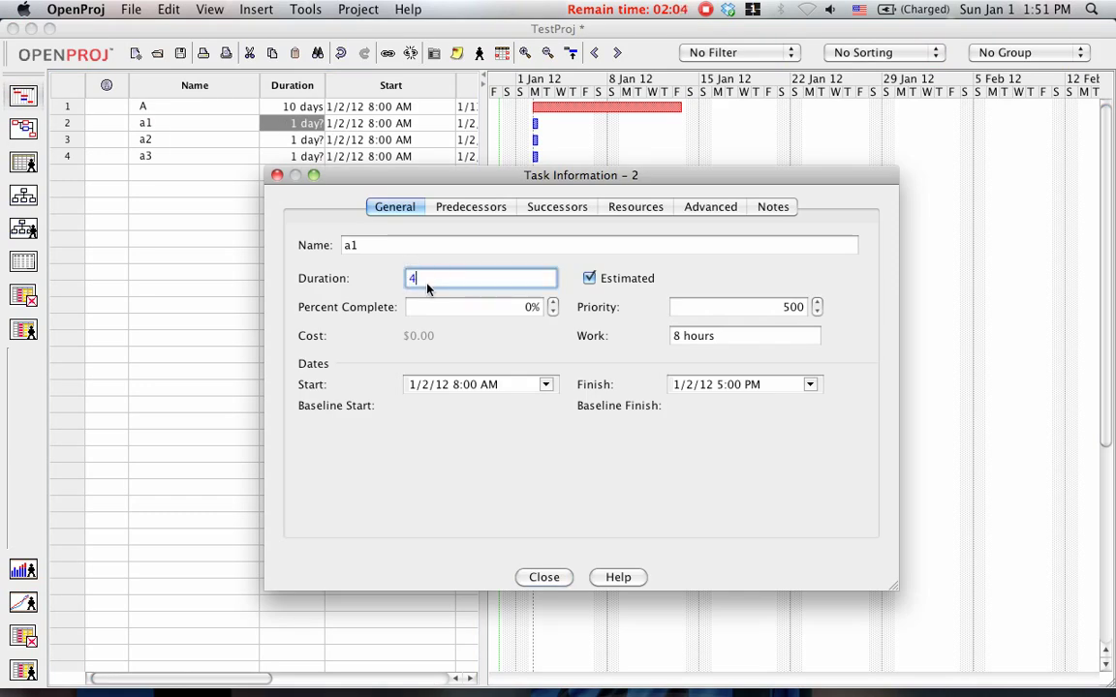
left_click(554, 579)
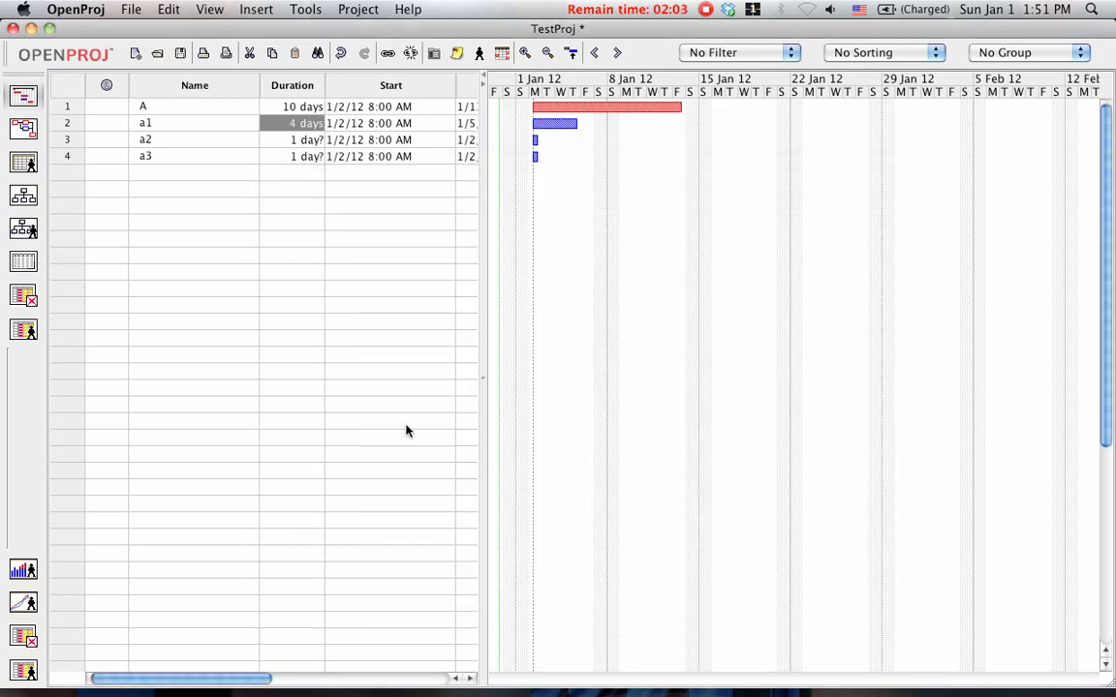
Set the duration of task a2 to 3 days in its task information.
double_click(286, 143)
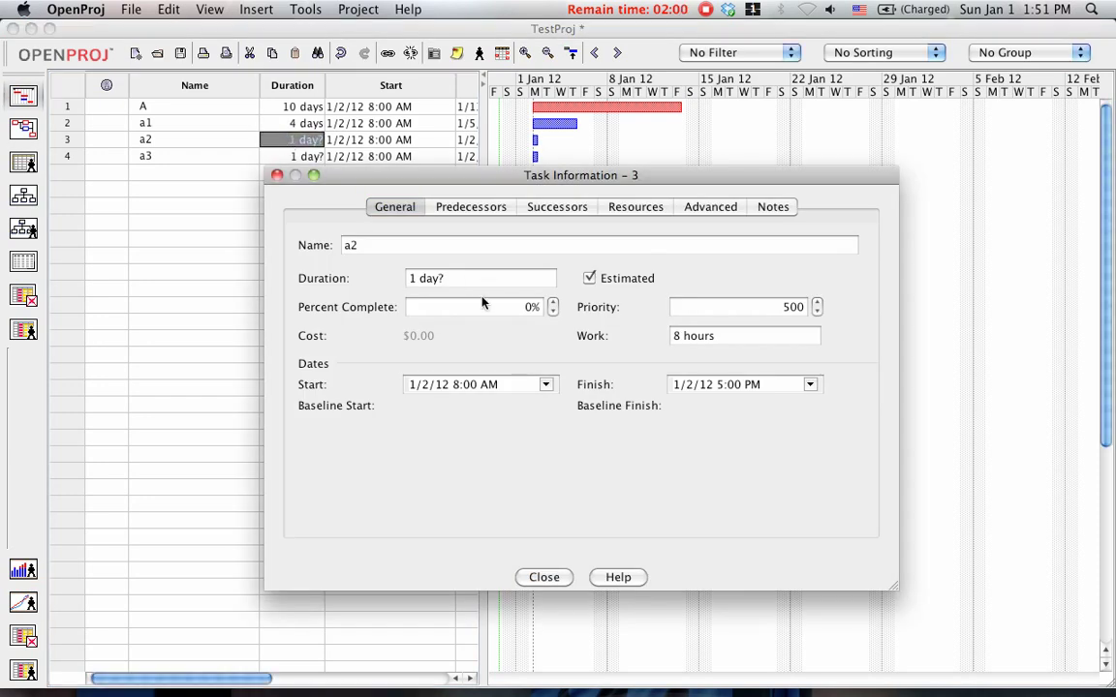
left_click(473, 275)
type("4")
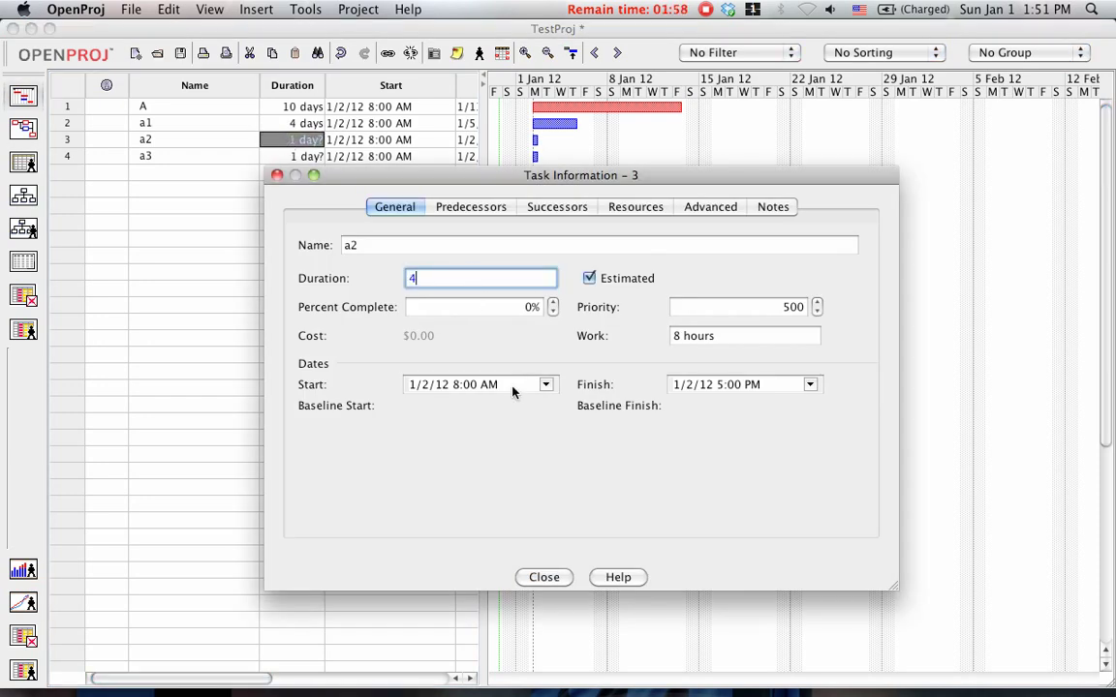
key("BackSpace")
type("3")
left_click(544, 579)
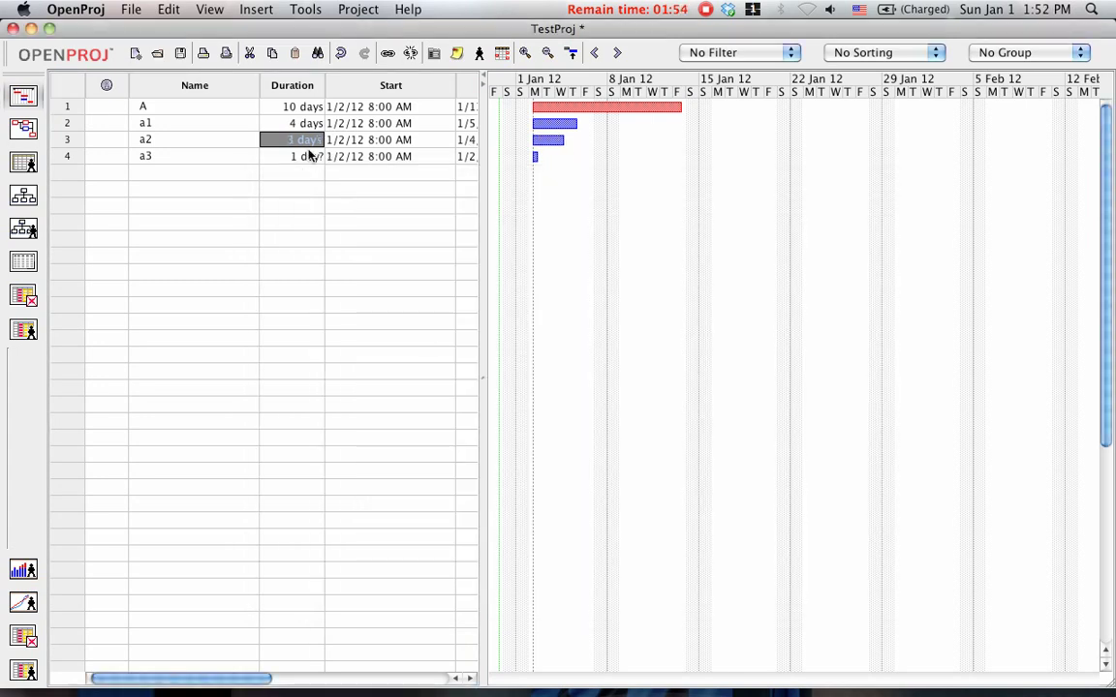
Set the duration of task a3 to 3 days in its task information.
double_click(300, 158)
left_click(432, 278)
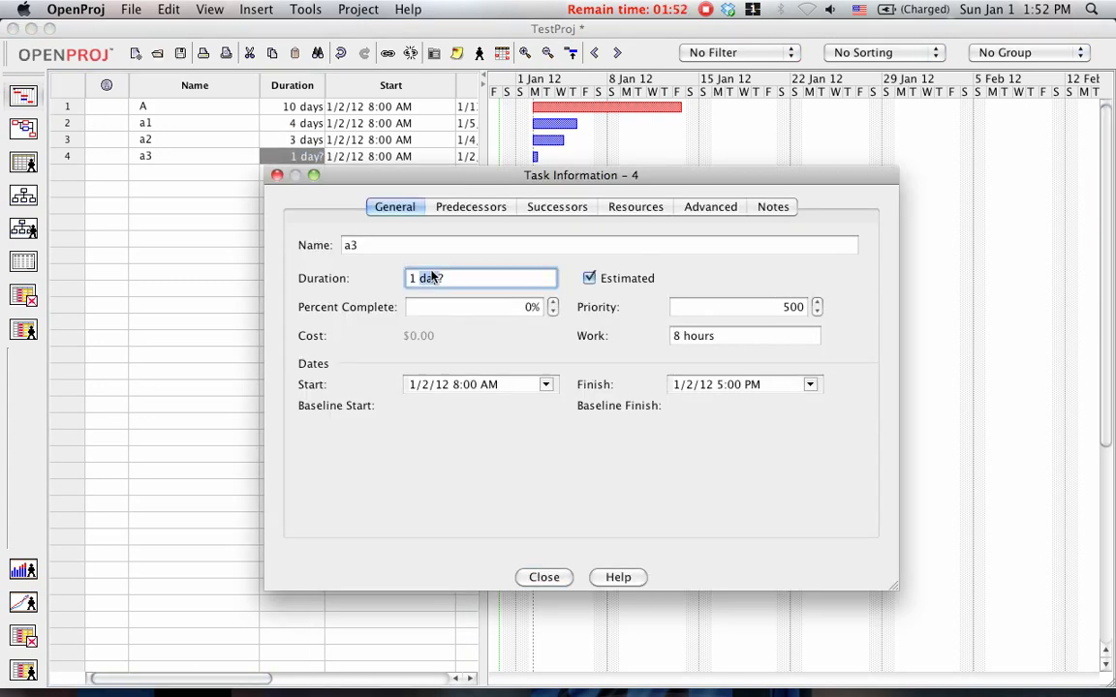
type("3")
left_click(544, 579)
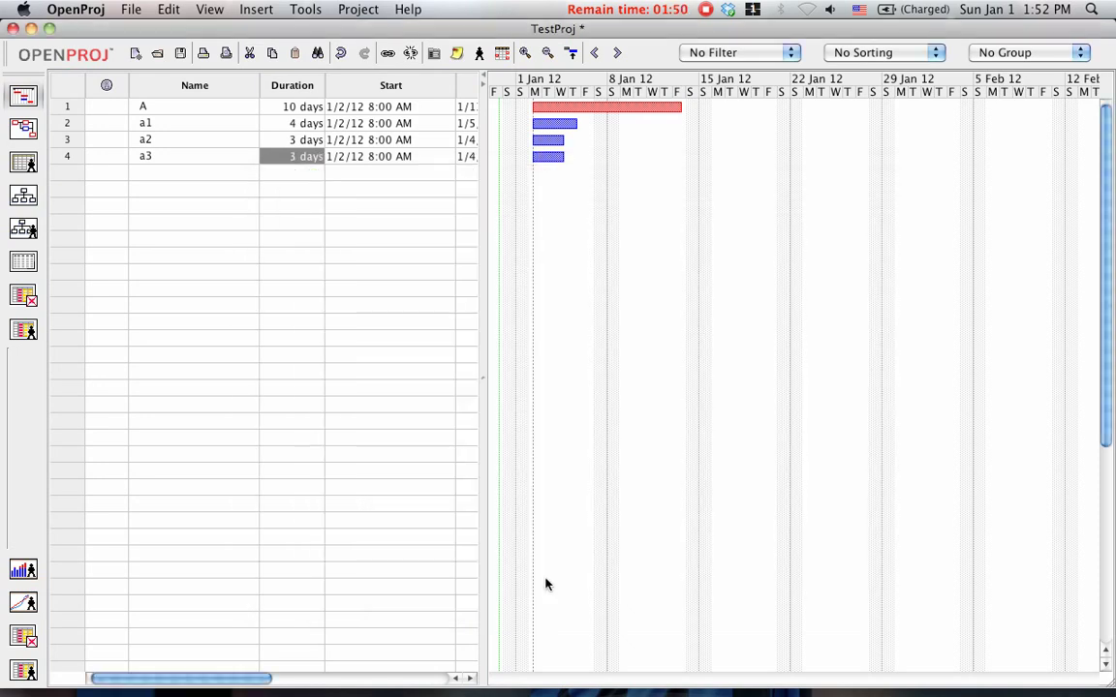
Indent tasks a1, a2 and a3 by one level each so that they become subtasks of A.
left_click(111, 126)
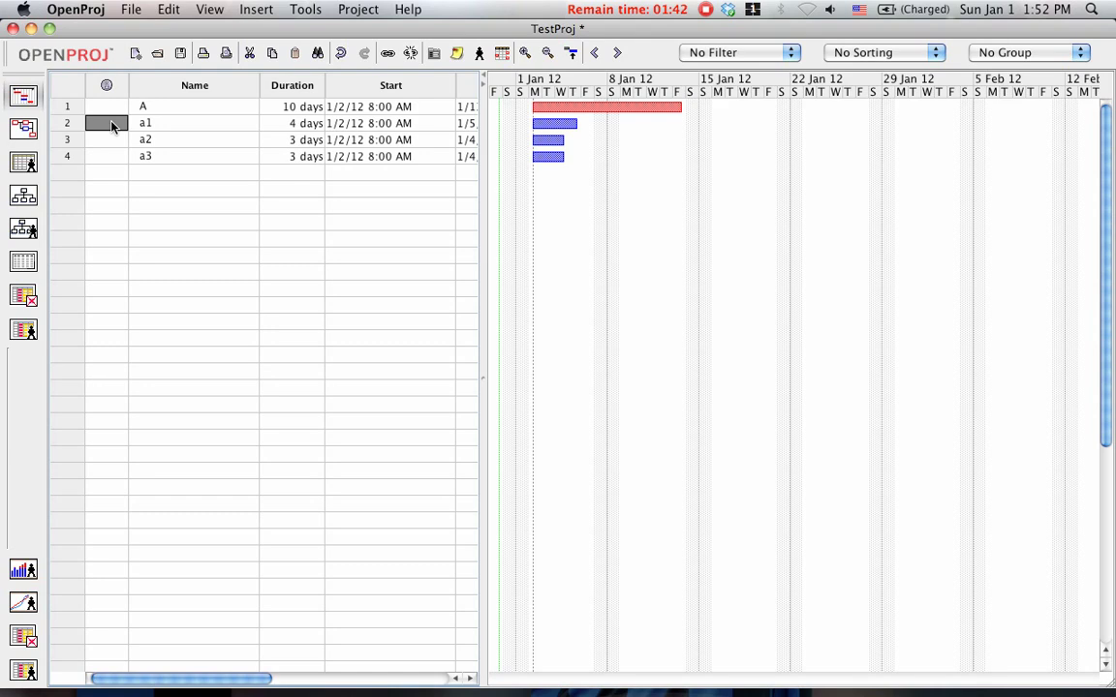
right_click(111, 126)
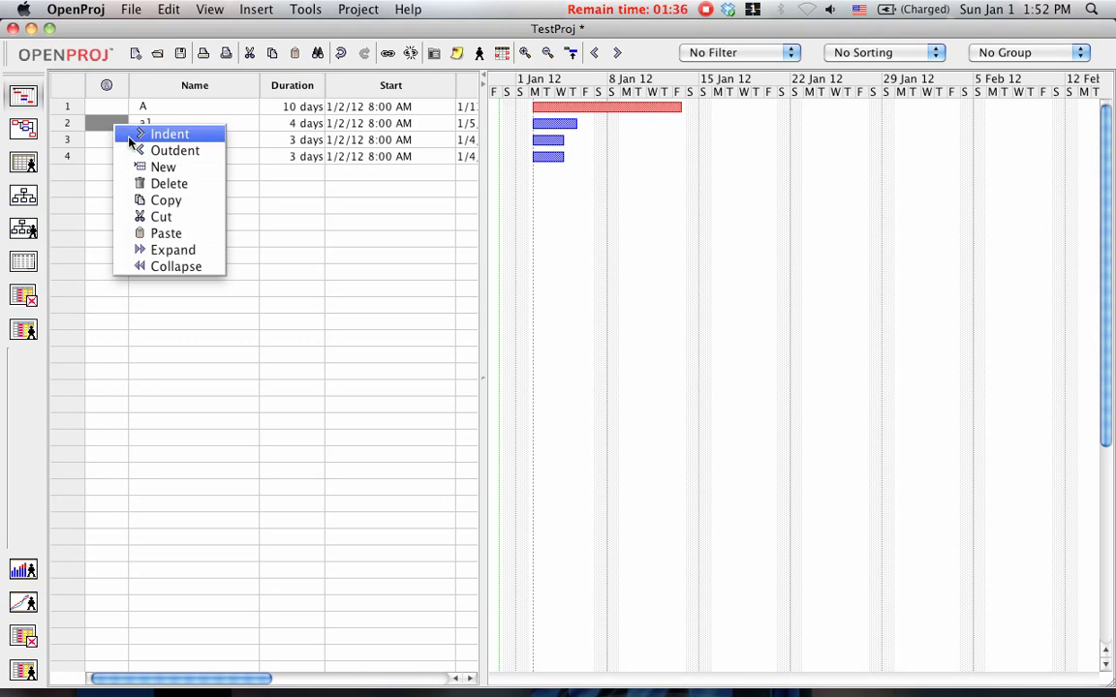
left_click(155, 134)
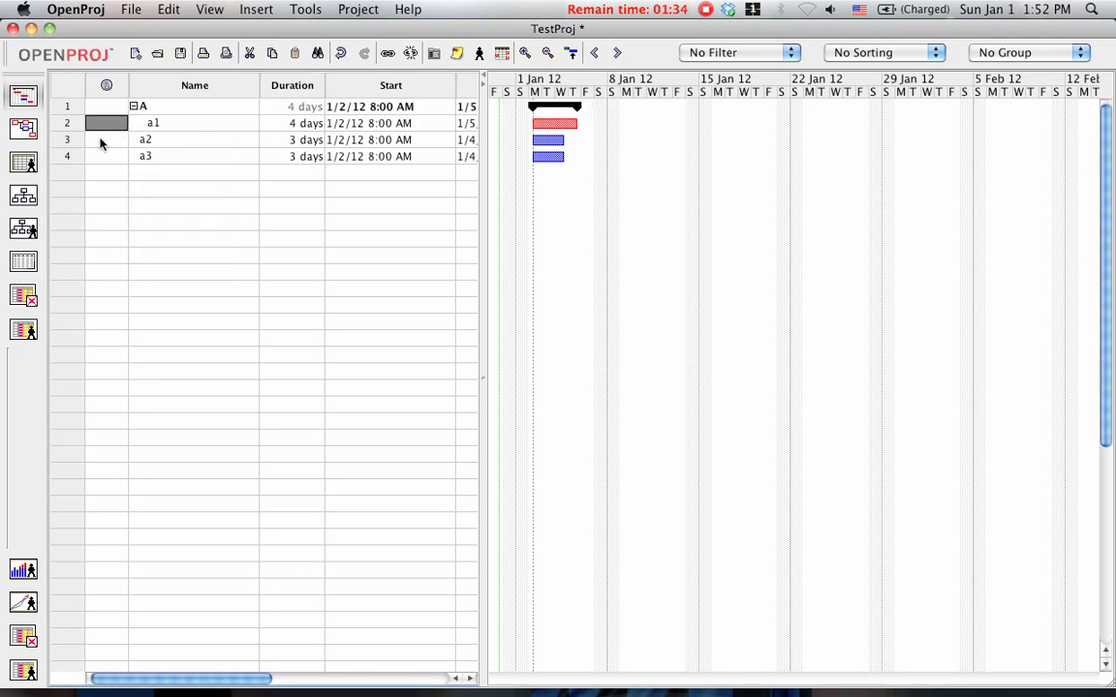
right_click(101, 141)
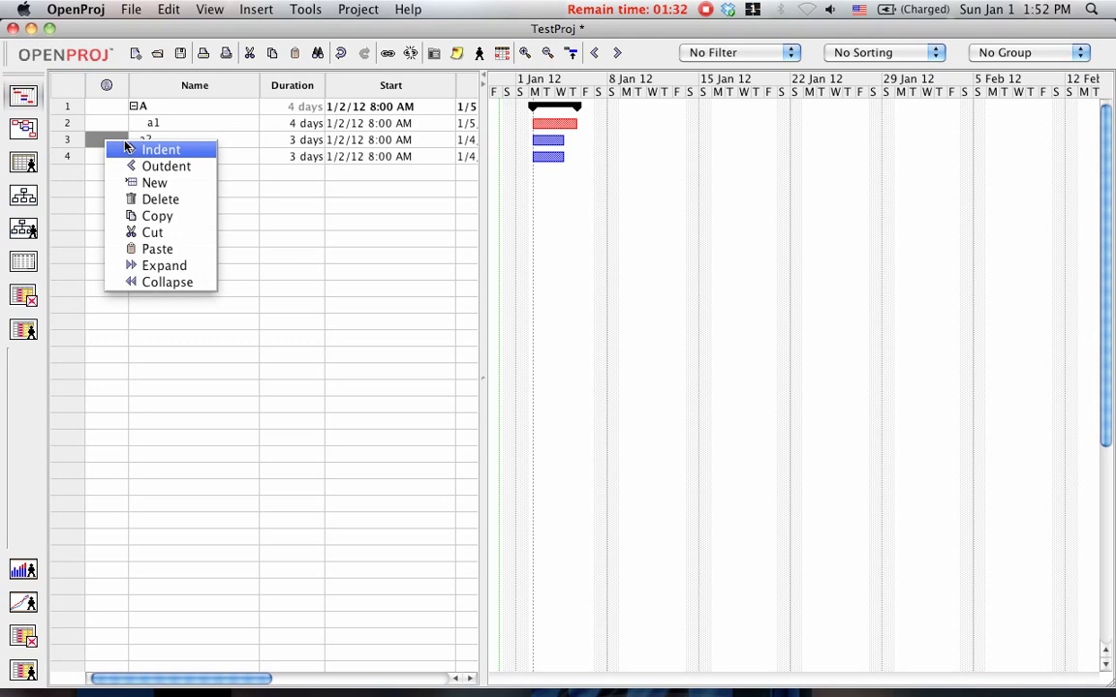
left_click(121, 149)
left_click(98, 171)
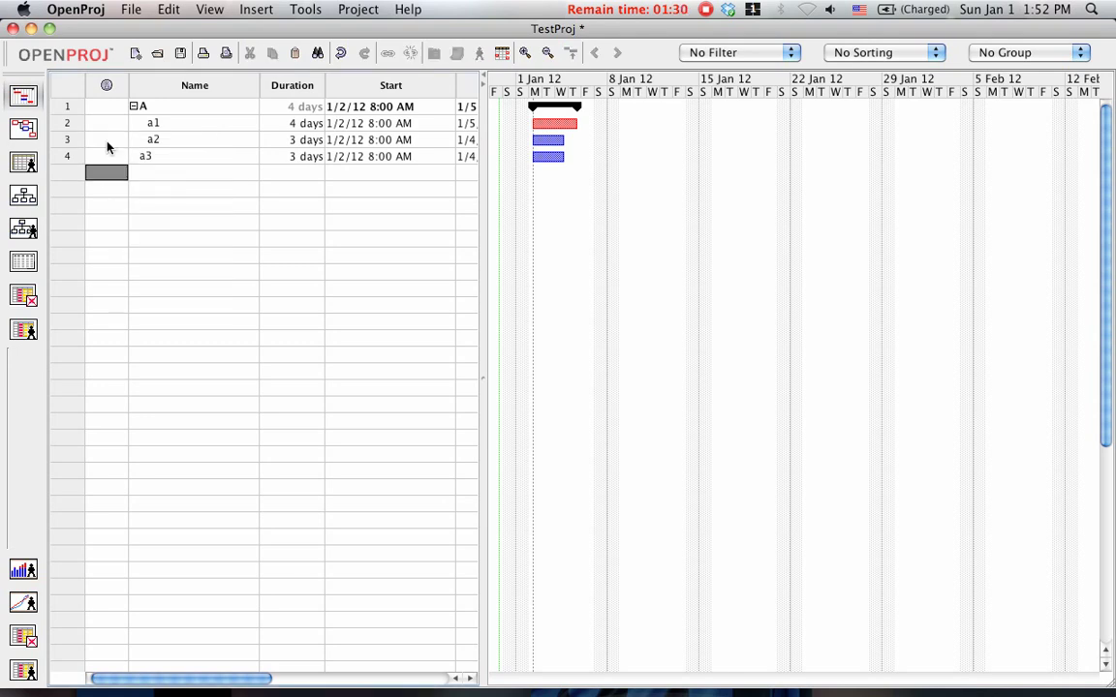
right_click(109, 155)
left_click(133, 165)
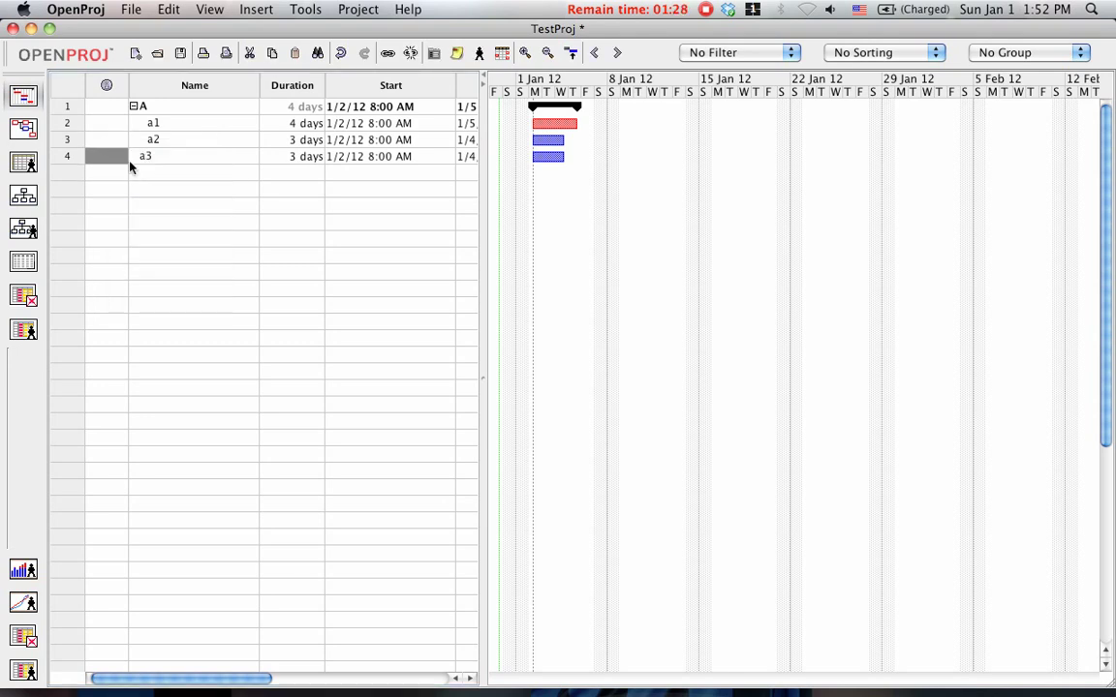
Indent task a3 one level further under a2, and outdent it back to the level of a2.
double_click(165, 156)
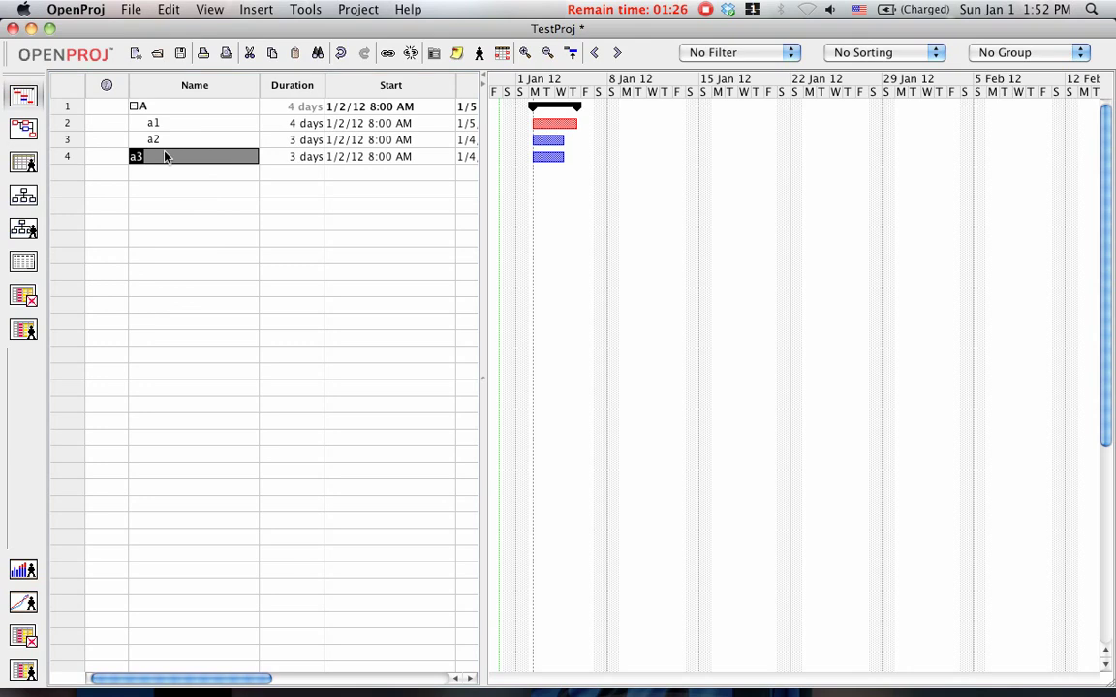
left_click(101, 158)
right_click(103, 159)
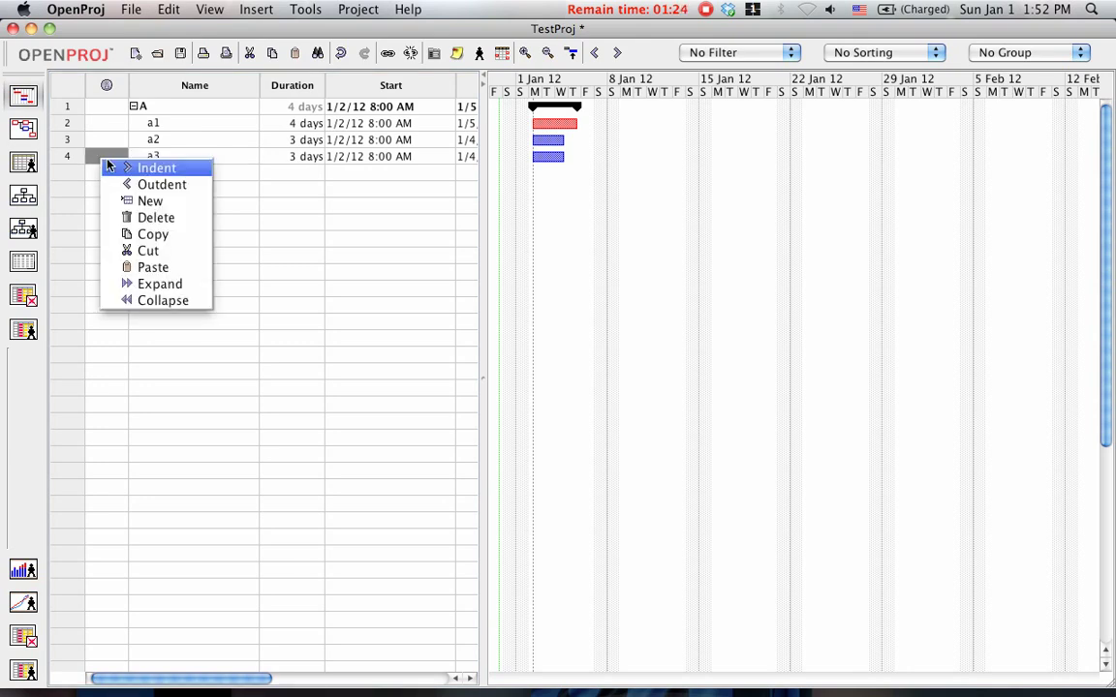
left_click(110, 167)
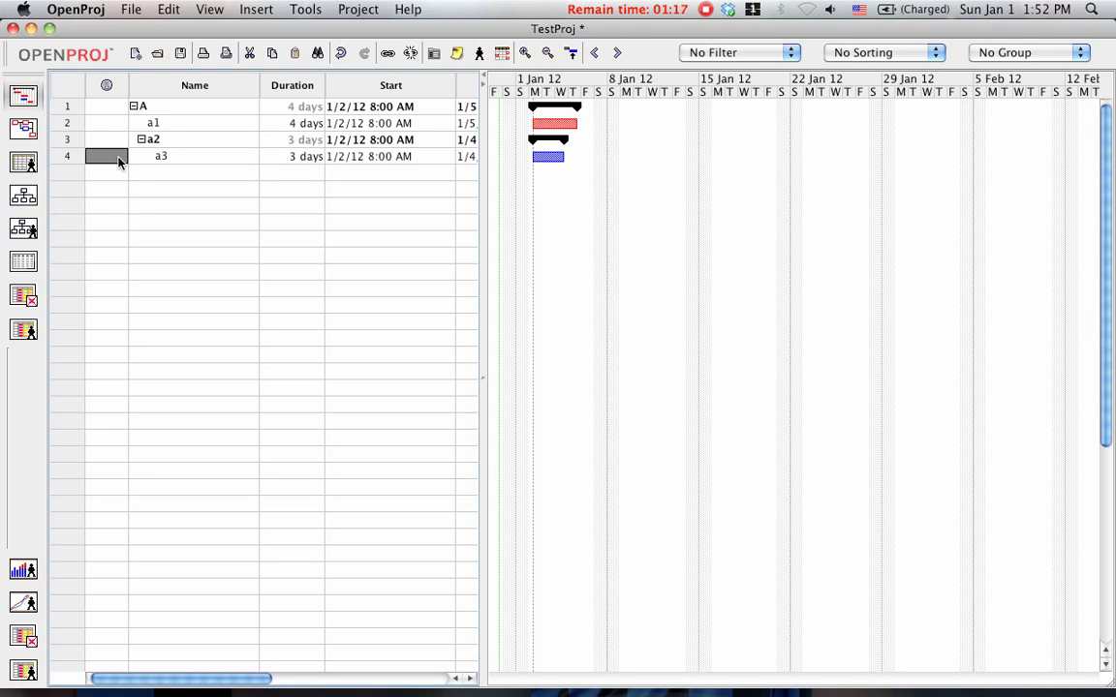
right_click(118, 162)
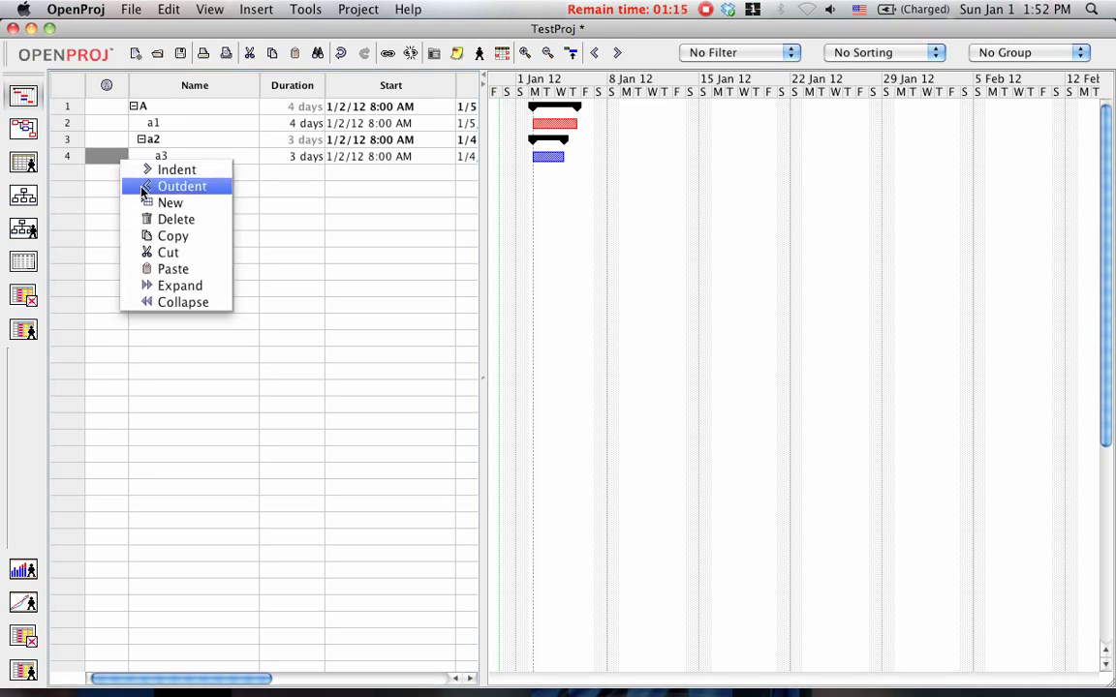
left_click(142, 186)
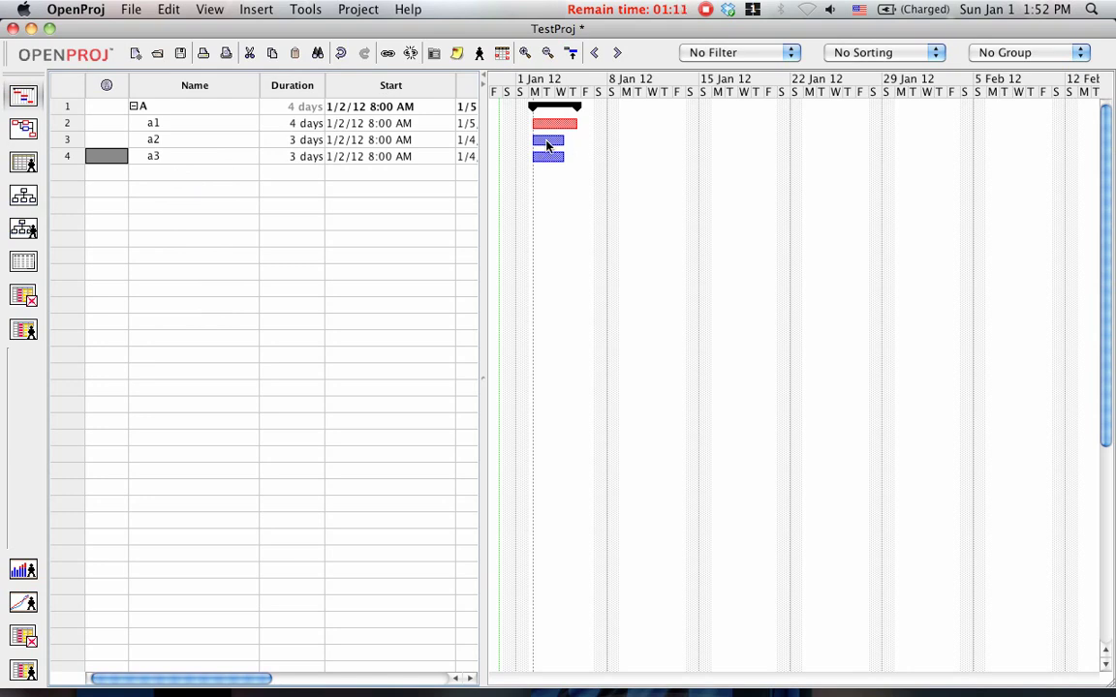
Reschedule a2 to start on 1/6/12 and a3 on 1/11/12 by moving their Gantt bars, widening the task table to show the Finish column.
left_click_drag(547, 144, 597, 141)
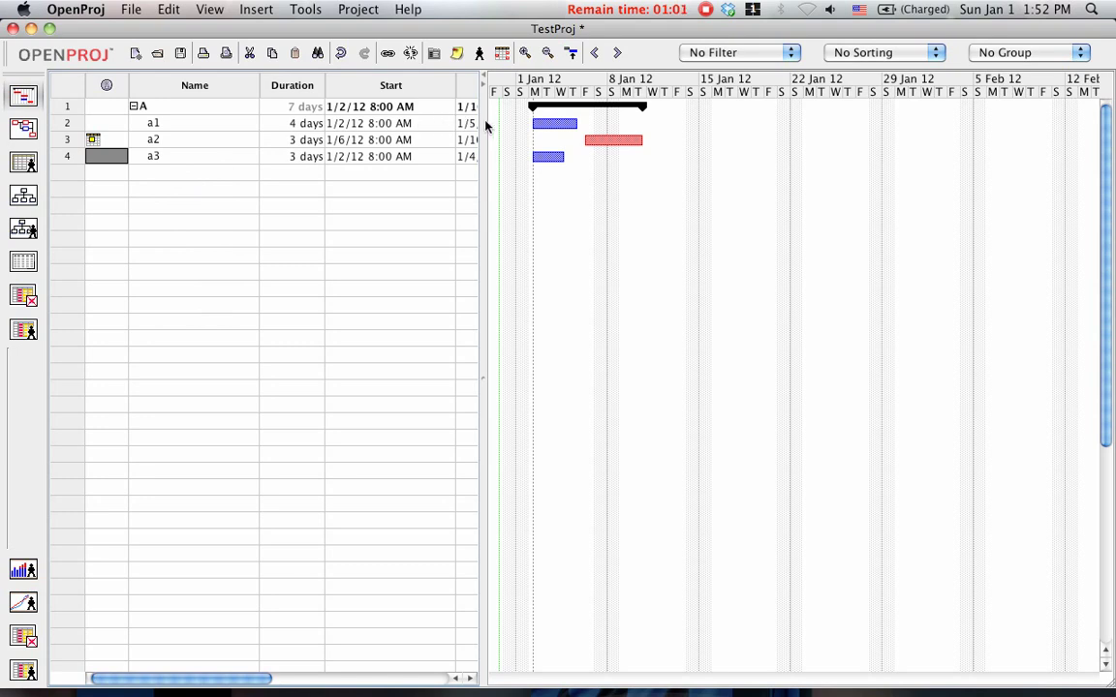
left_click_drag(478, 126, 604, 144)
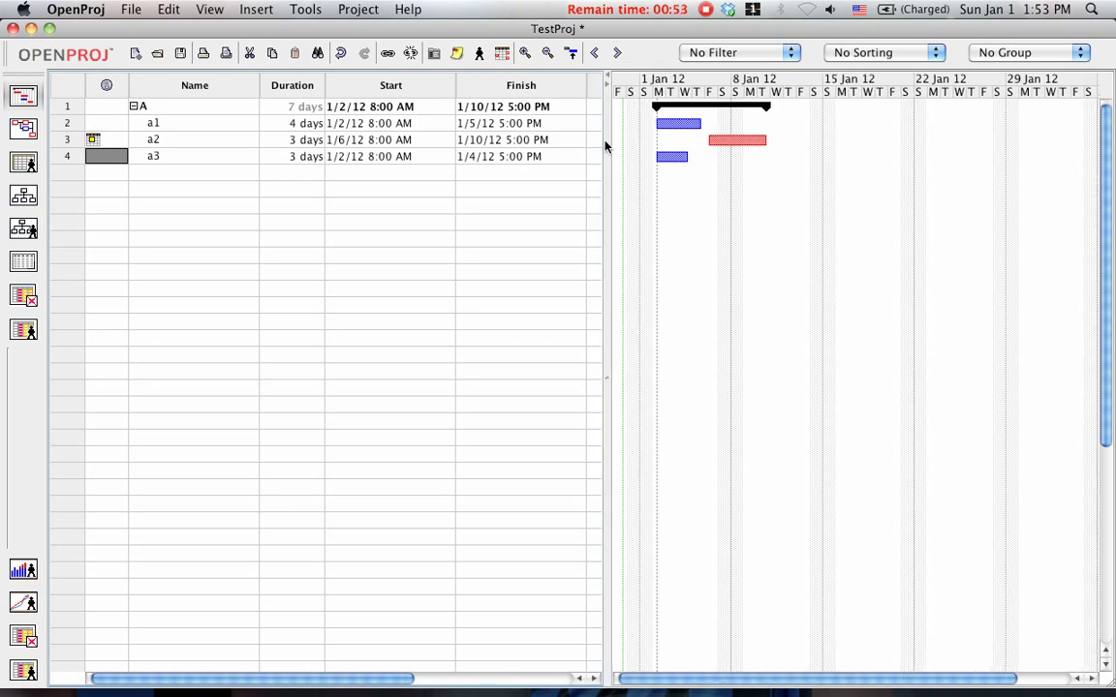
left_click_drag(669, 162, 789, 164)
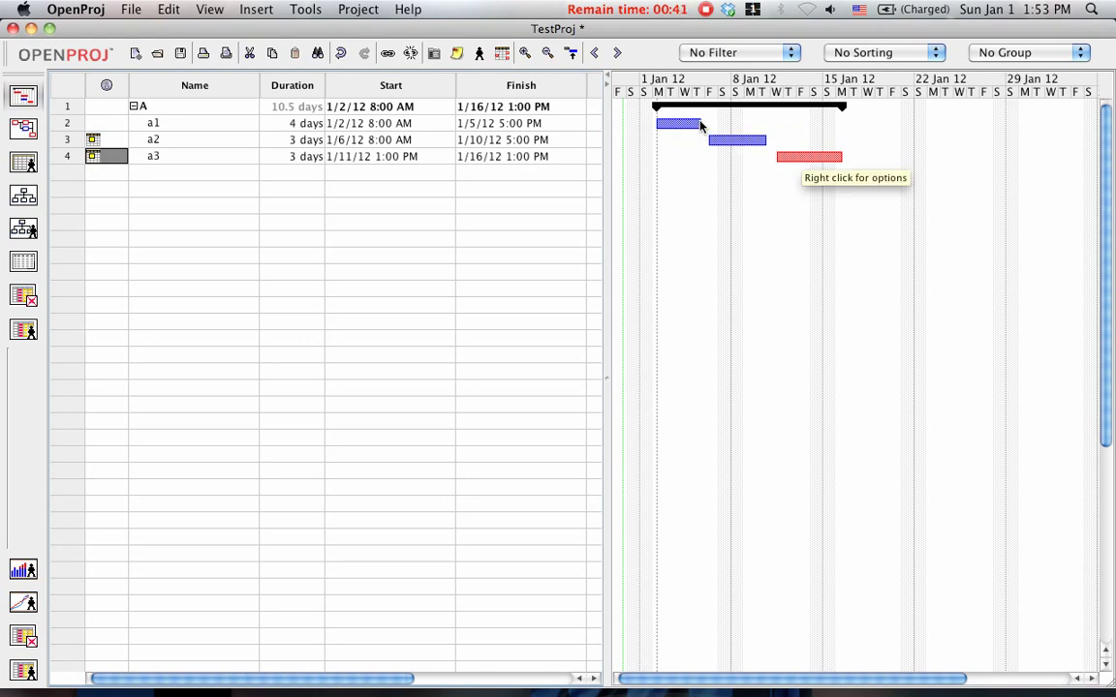
Link task a1 to a2 with a finish-to-start dependency in the Gantt chart, and view a2's predecessors.
left_click_drag(692, 125, 707, 142)
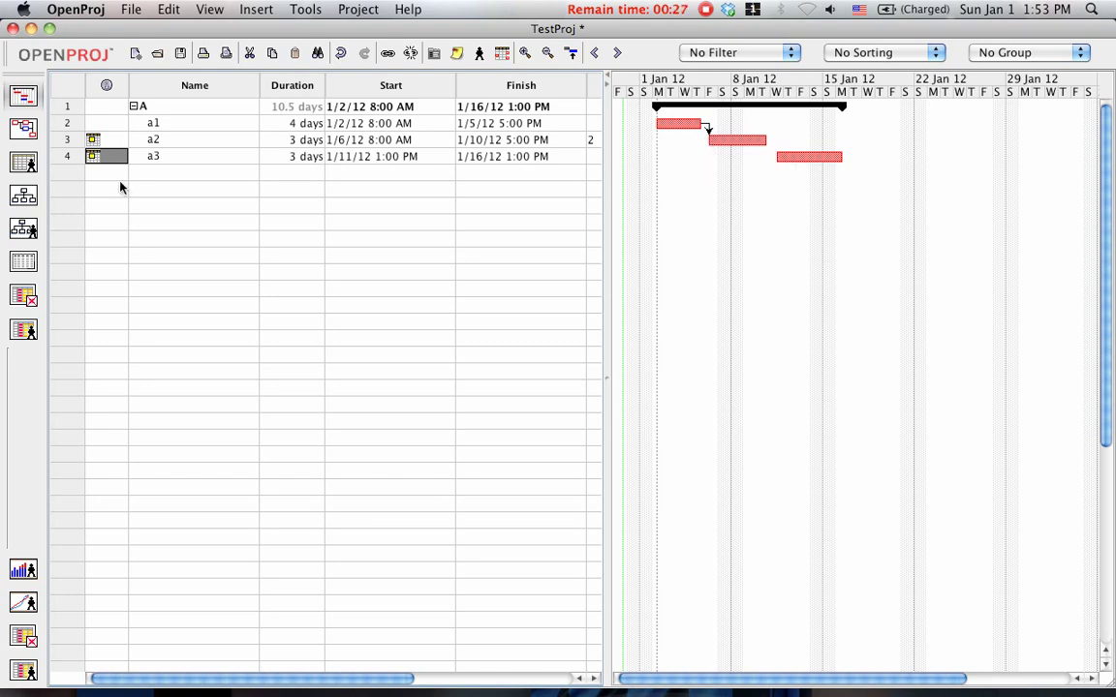
double_click(97, 145)
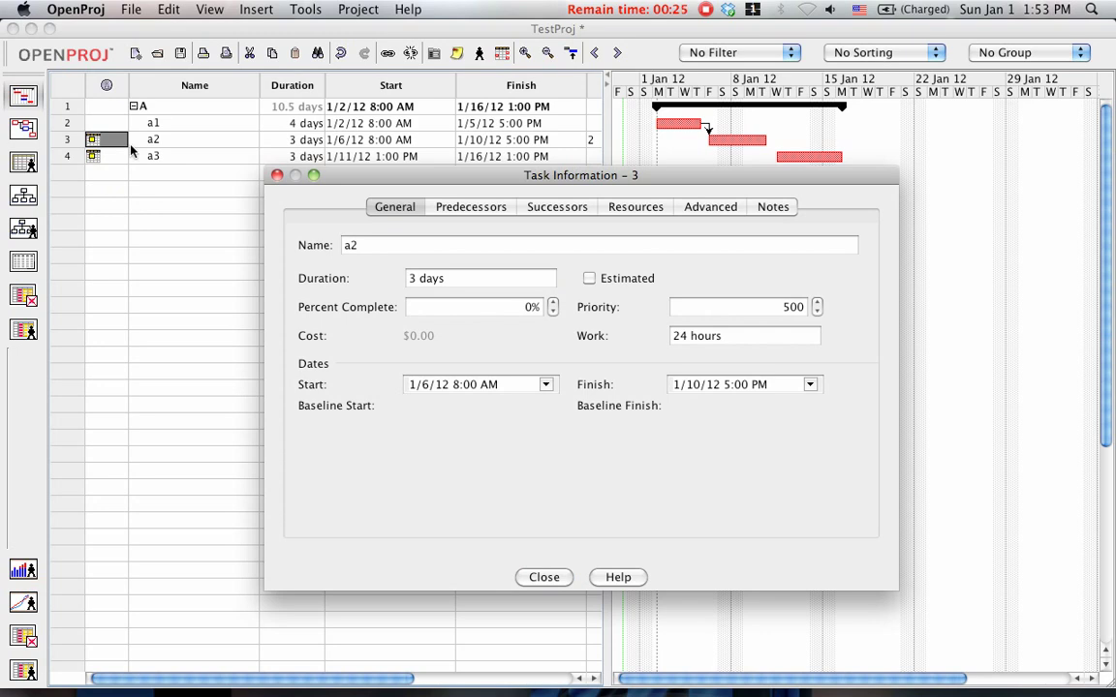
left_click(472, 209)
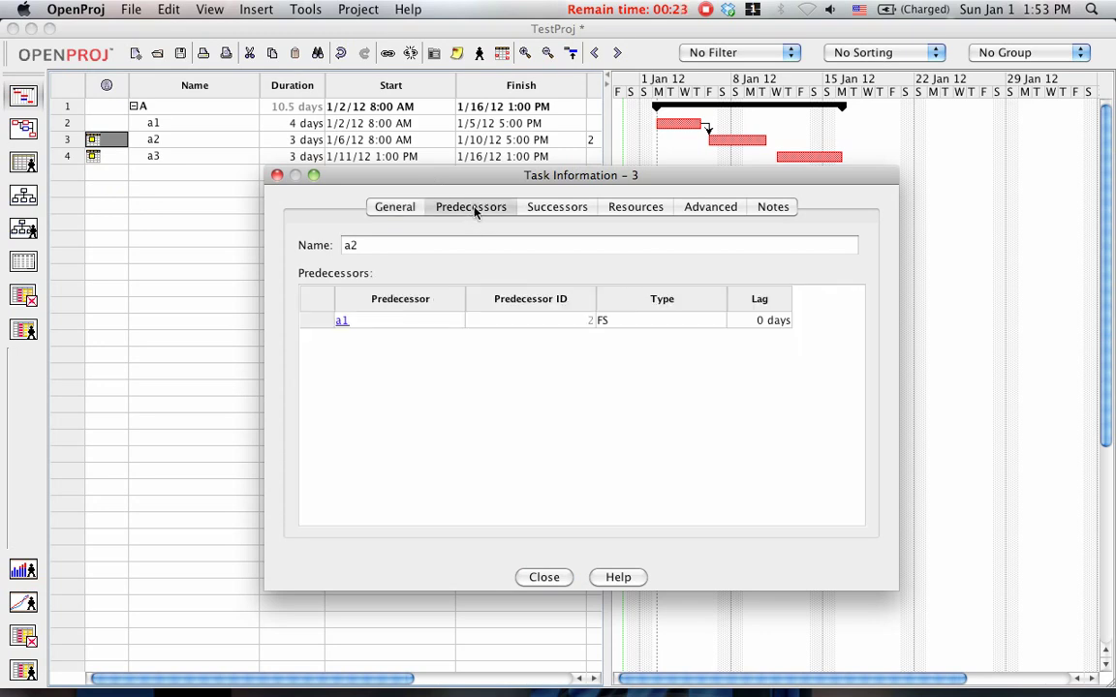